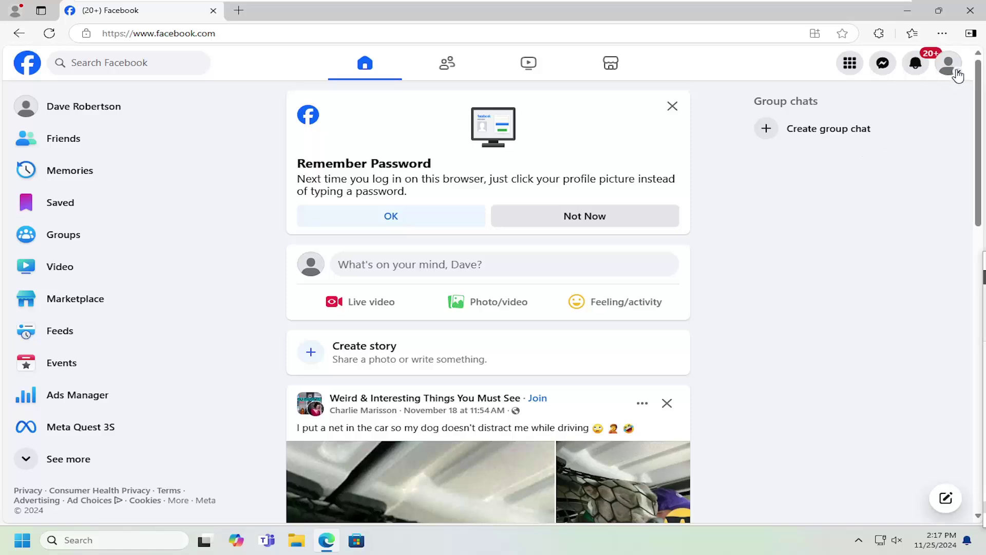
Step: Reach the full Settings page through the account menu's Settings & privacy entry
{"action": "left_click", "coordinate": [950, 64]}
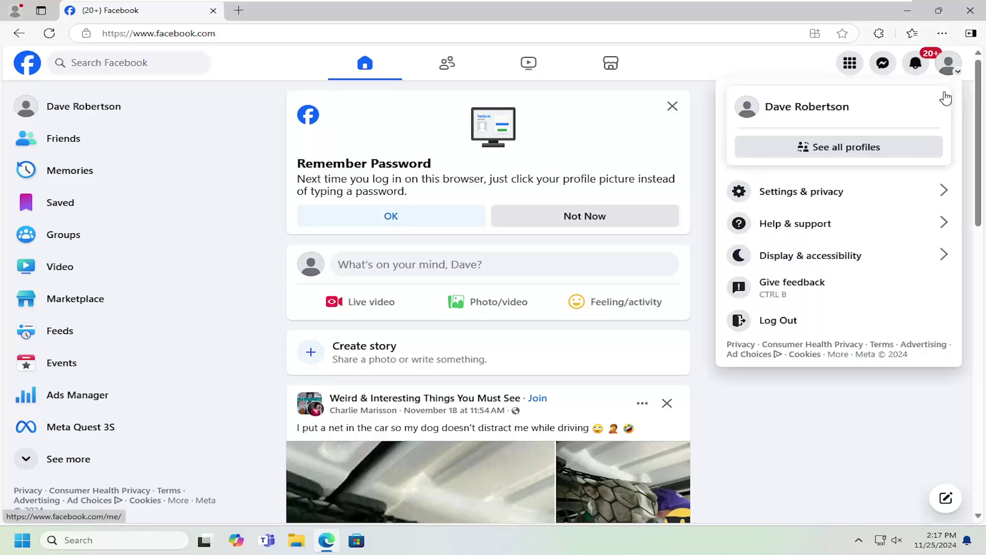
{"action": "left_click", "coordinate": [799, 194]}
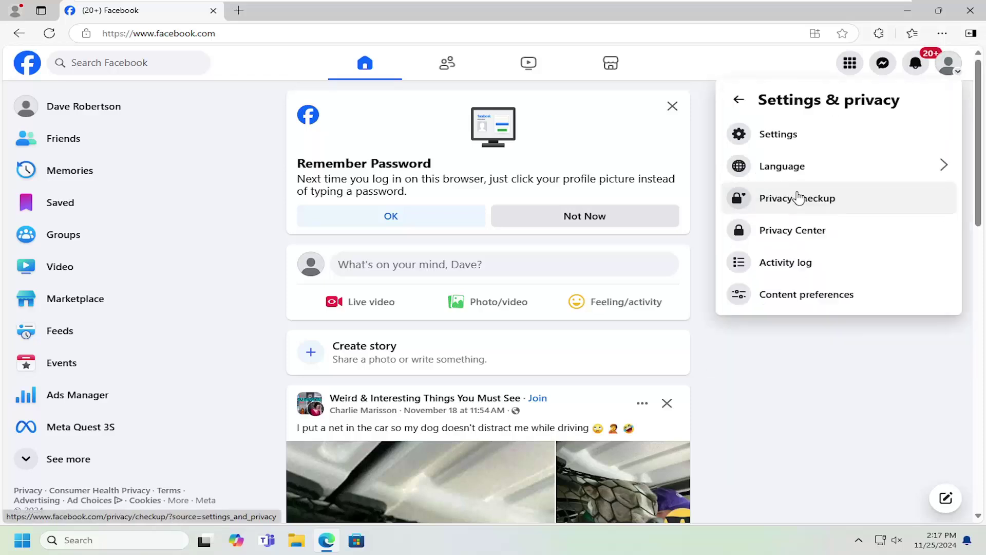
{"action": "left_click", "coordinate": [775, 137]}
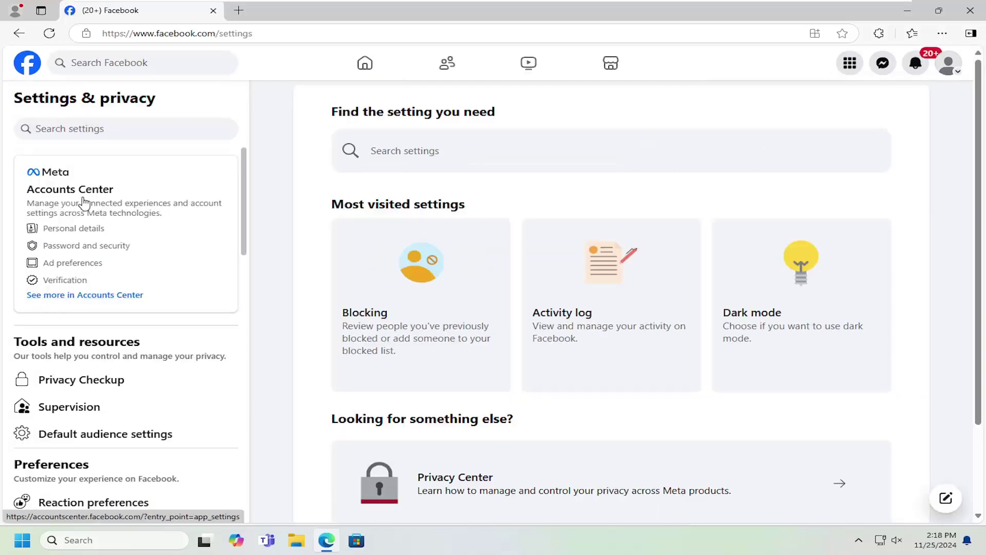
Step: Go to Accounts Center, review Personal details, then switch to the Profiles section
{"action": "left_click", "coordinate": [77, 231]}
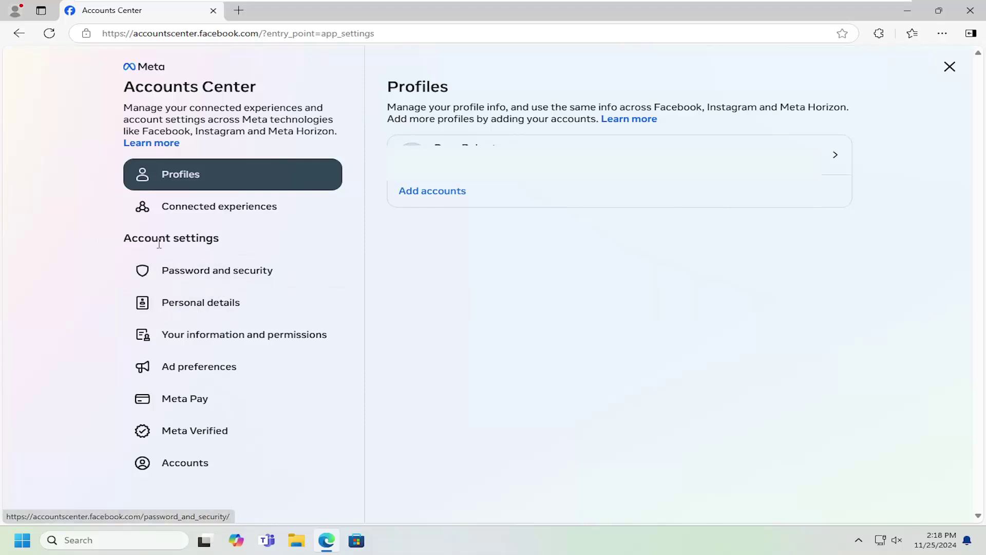
{"action": "left_click", "coordinate": [185, 307]}
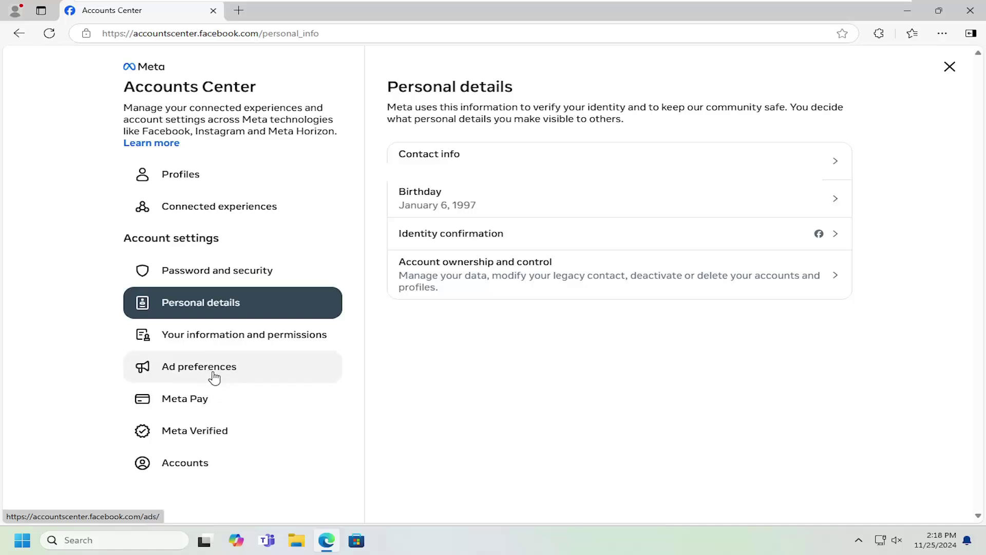
{"action": "left_click", "coordinate": [183, 185]}
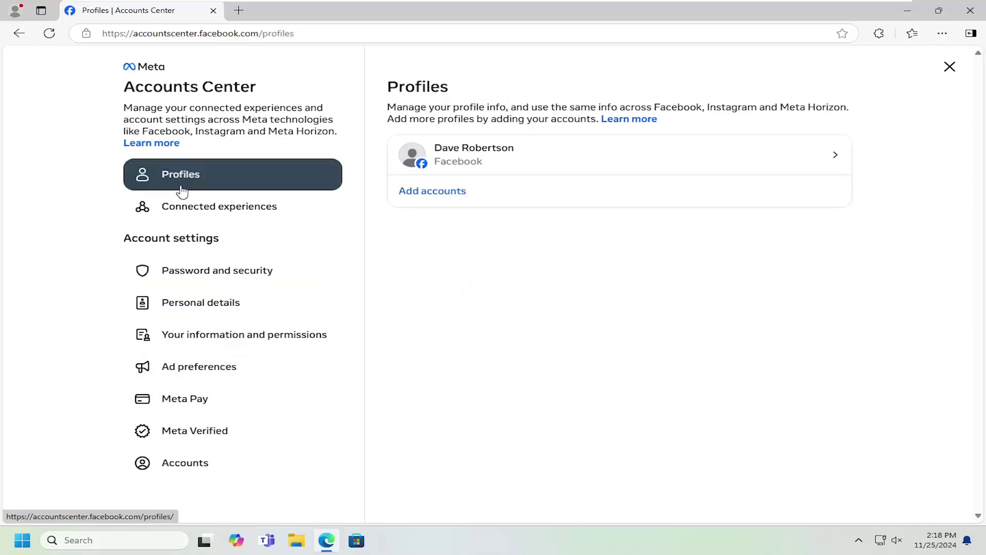
Step: Select the Facebook profile and view its Name and Username panels without changing them
{"action": "left_click", "coordinate": [460, 164]}
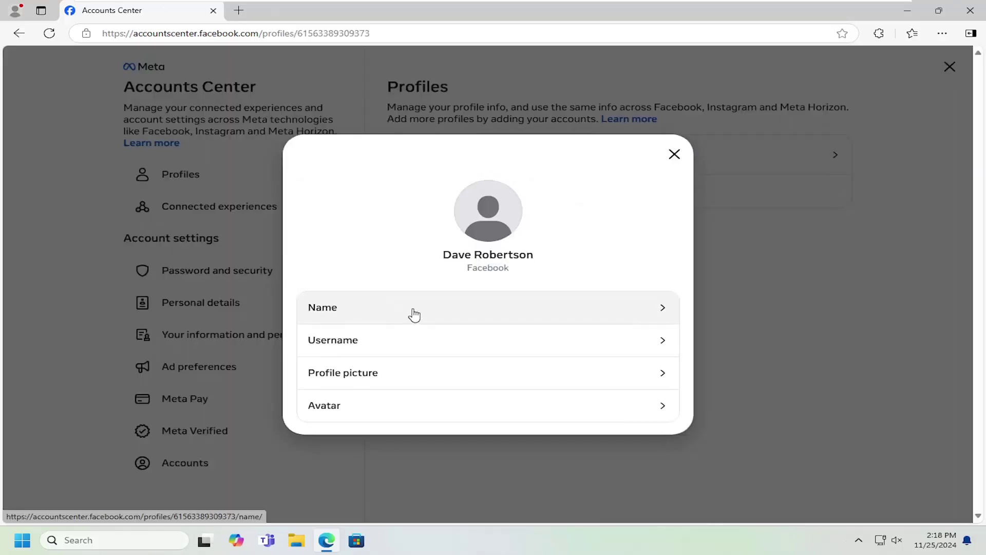
{"action": "left_click", "coordinate": [620, 311]}
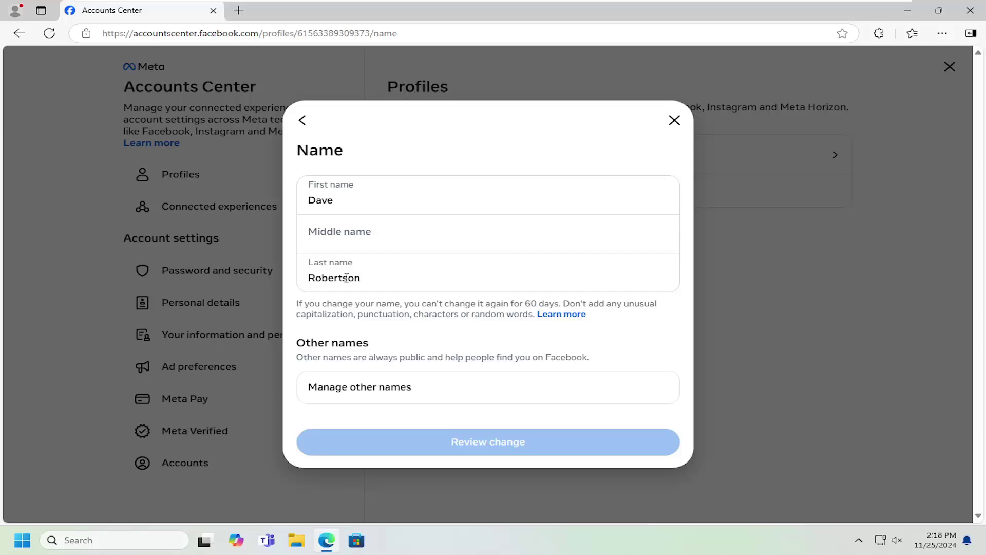
{"action": "left_click", "coordinate": [302, 122]}
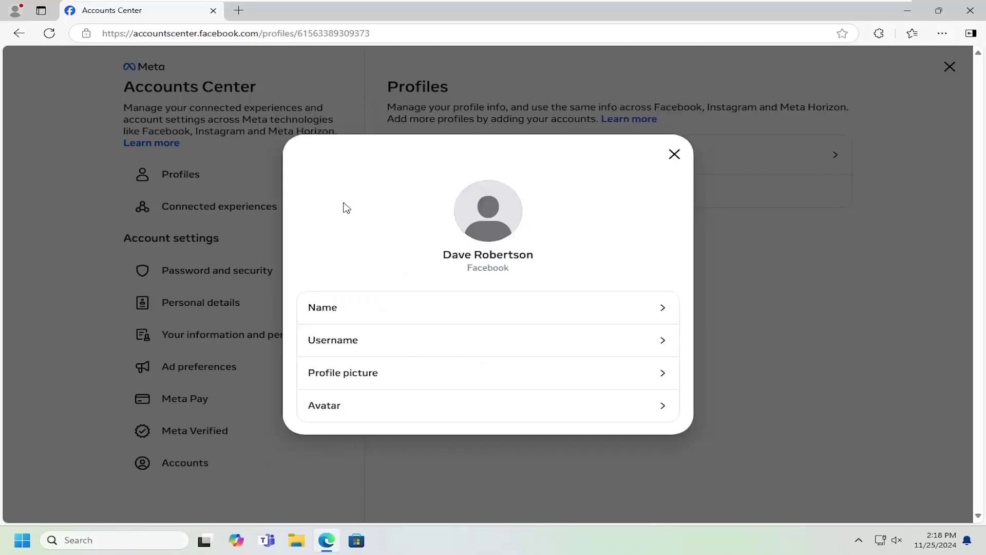
{"action": "left_click", "coordinate": [315, 353]}
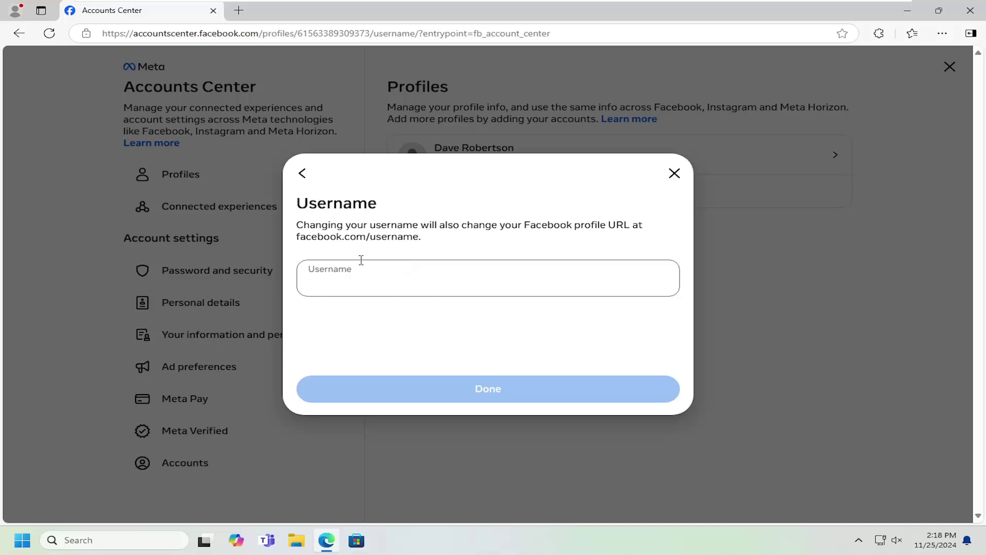
{"action": "left_click", "coordinate": [301, 173]}
Step: View the Profile picture options and return to the profile options list
{"action": "left_click", "coordinate": [353, 385]}
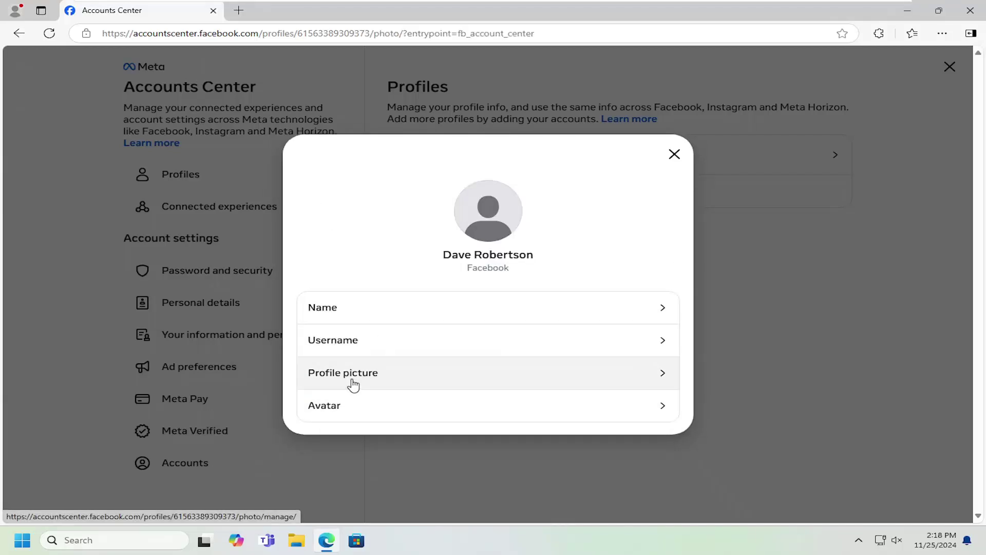
{"action": "left_click", "coordinate": [301, 174]}
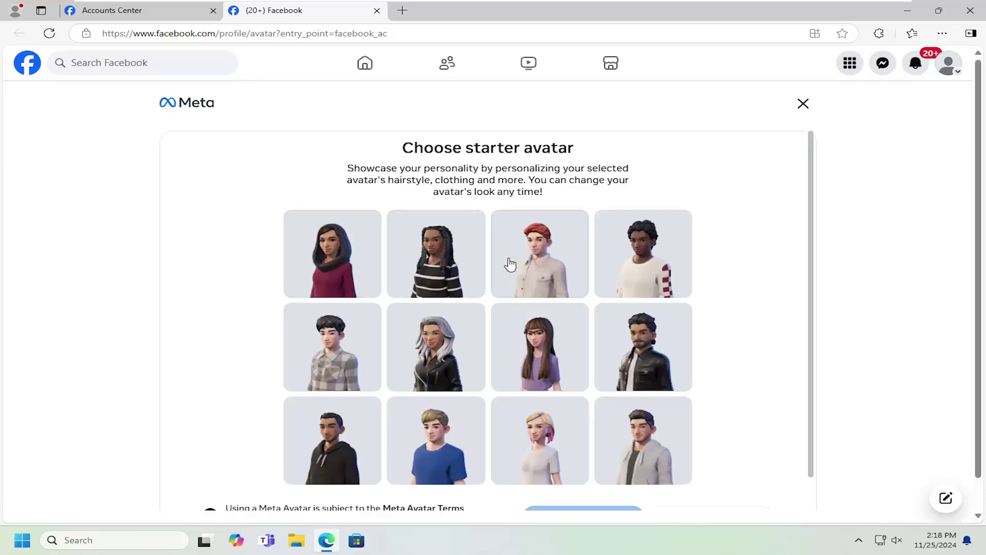
{"action": "scroll", "coordinate": [469, 328], "scroll_direction": "down", "scroll_amount": 1}
{"action": "scroll", "coordinate": [445, 335], "scroll_direction": "up", "scroll_amount": 1}
Step: Return to the home feed and go to your own profile page
{"action": "left_click", "coordinate": [27, 65]}
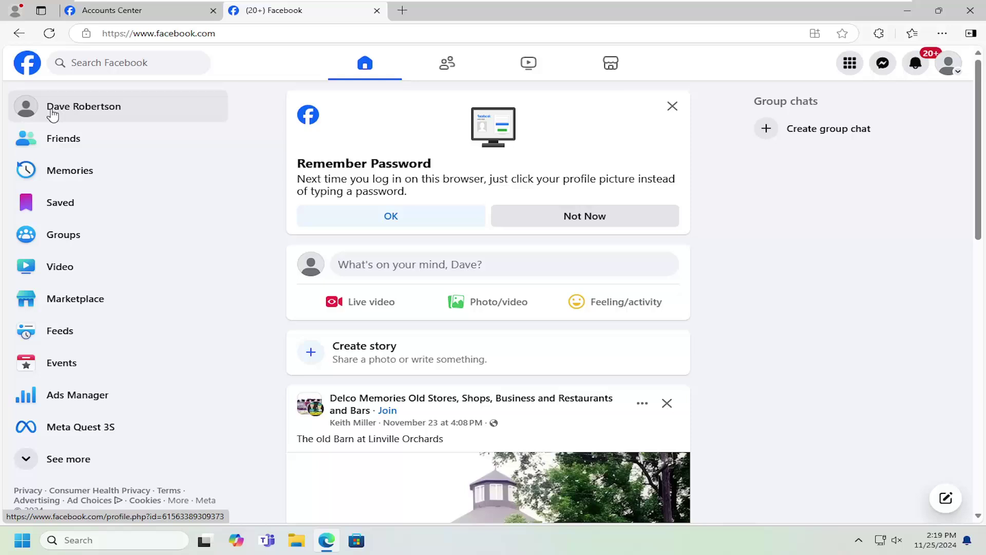
{"action": "left_click", "coordinate": [66, 106]}
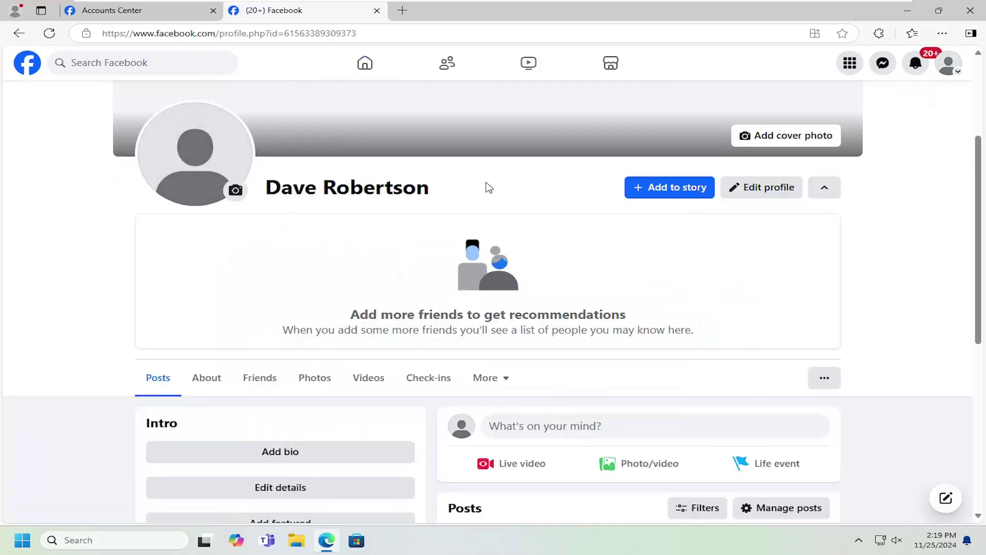
{"action": "scroll", "coordinate": [487, 187], "scroll_direction": "down", "scroll_amount": 1}
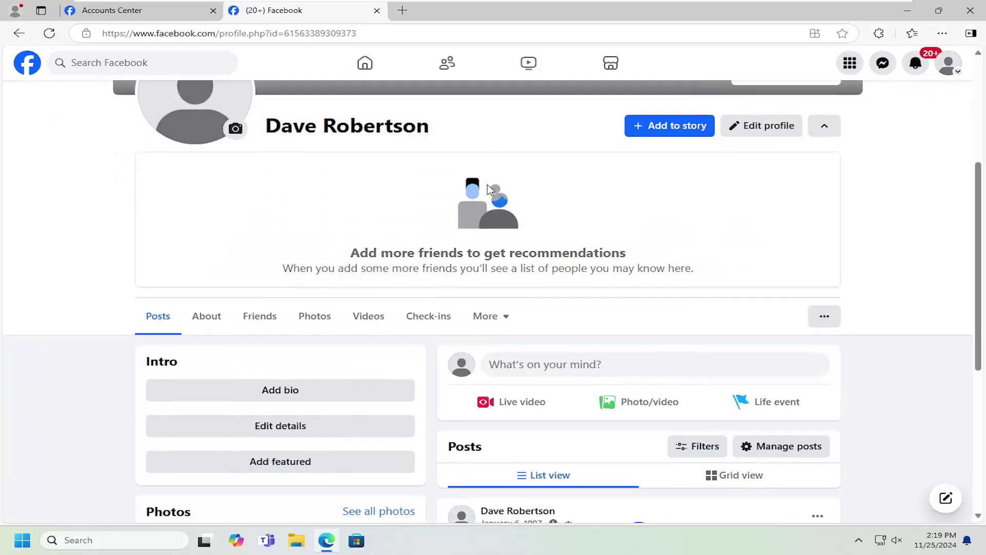
Step: Bring up the Edit profile panel with its picture, avatar, bio, intro and featured sections
{"action": "left_click", "coordinate": [783, 137]}
{"action": "scroll", "coordinate": [314, 171], "scroll_direction": "down", "scroll_amount": 1}
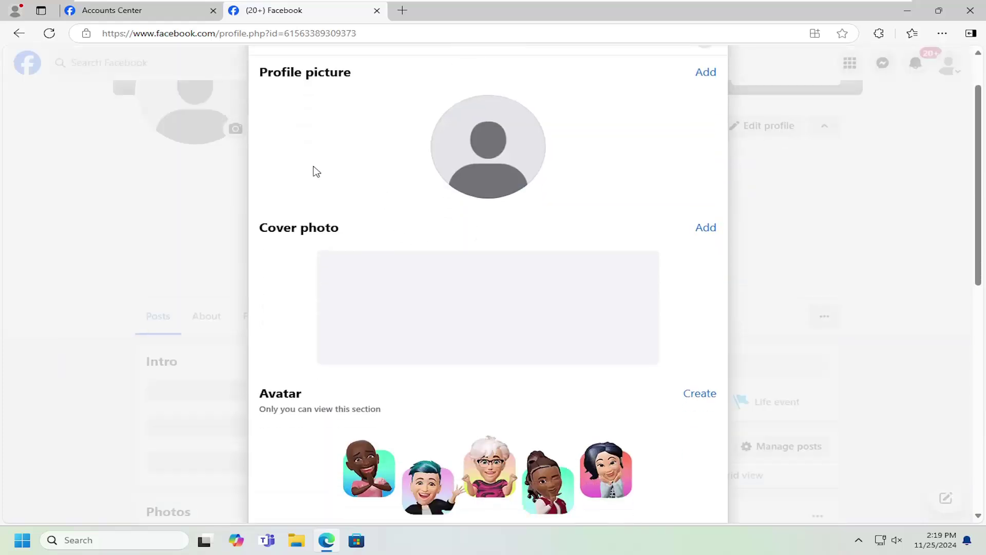
{"action": "scroll", "coordinate": [353, 237], "scroll_direction": "down", "scroll_amount": 2}
{"action": "scroll", "coordinate": [383, 181], "scroll_direction": "down", "scroll_amount": 2}
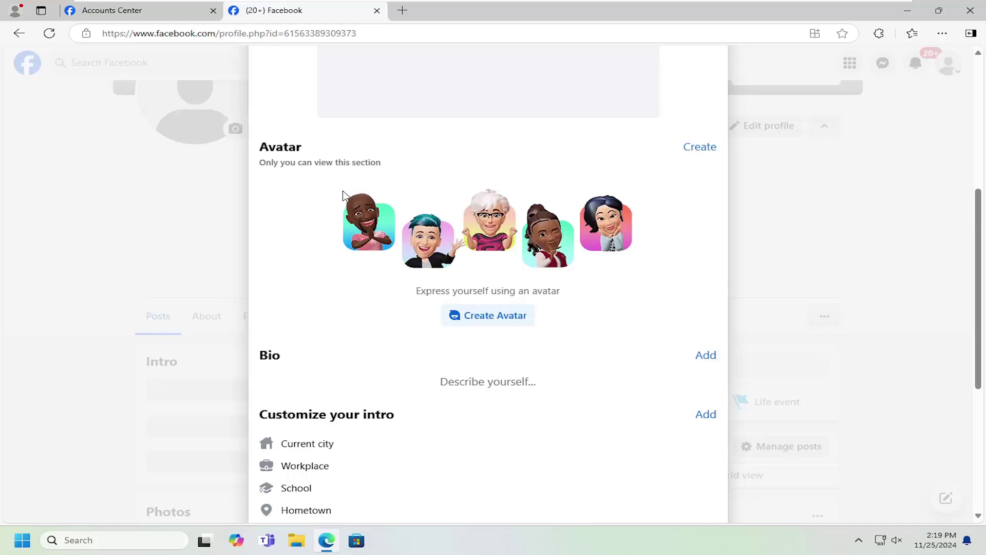
{"action": "scroll", "coordinate": [356, 153], "scroll_direction": "up", "scroll_amount": 2}
{"action": "scroll", "coordinate": [417, 259], "scroll_direction": "down", "scroll_amount": 2}
{"action": "scroll", "coordinate": [419, 260], "scroll_direction": "down", "scroll_amount": 1}
{"action": "scroll", "coordinate": [397, 266], "scroll_direction": "down", "scroll_amount": 2}
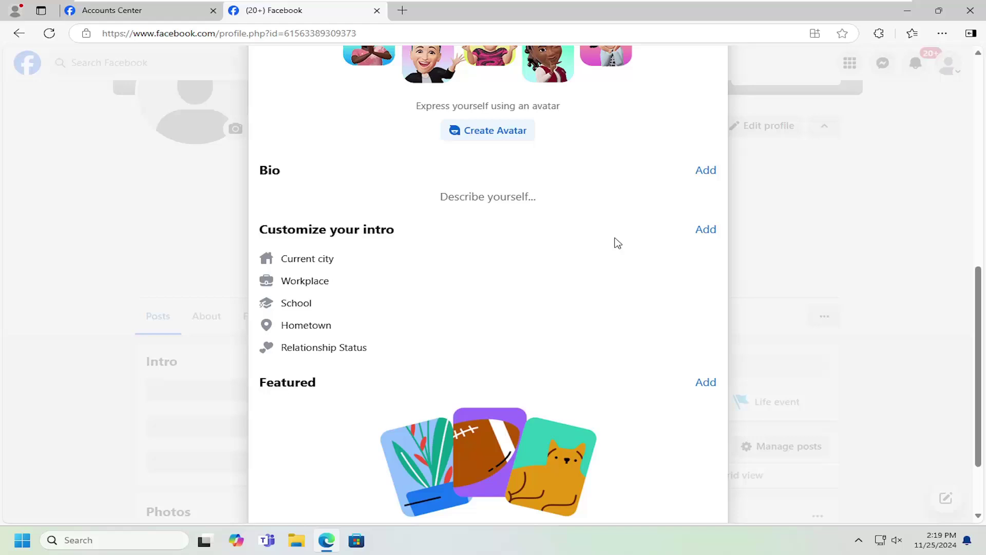
{"action": "left_click", "coordinate": [706, 229]}
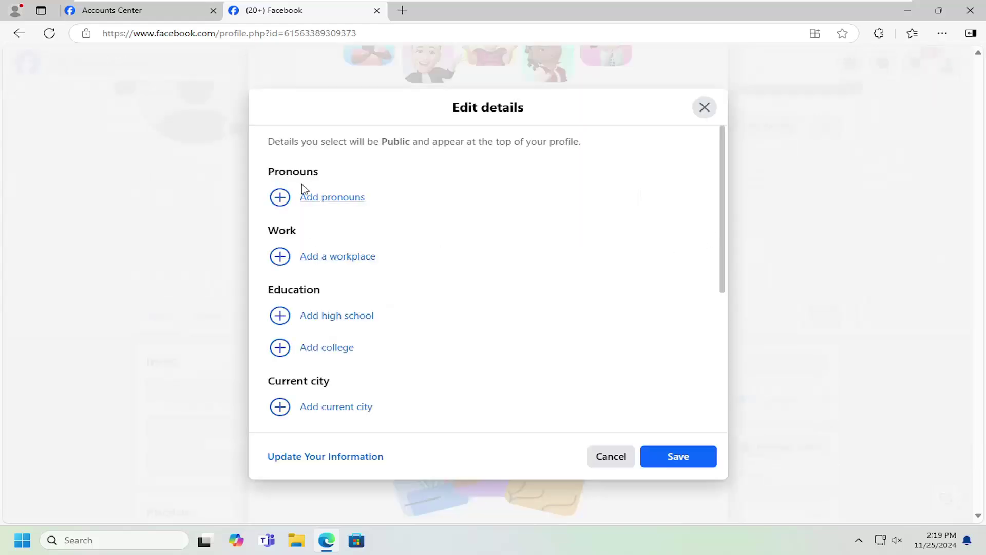
{"action": "scroll", "coordinate": [361, 185], "scroll_direction": "down", "scroll_amount": 2}
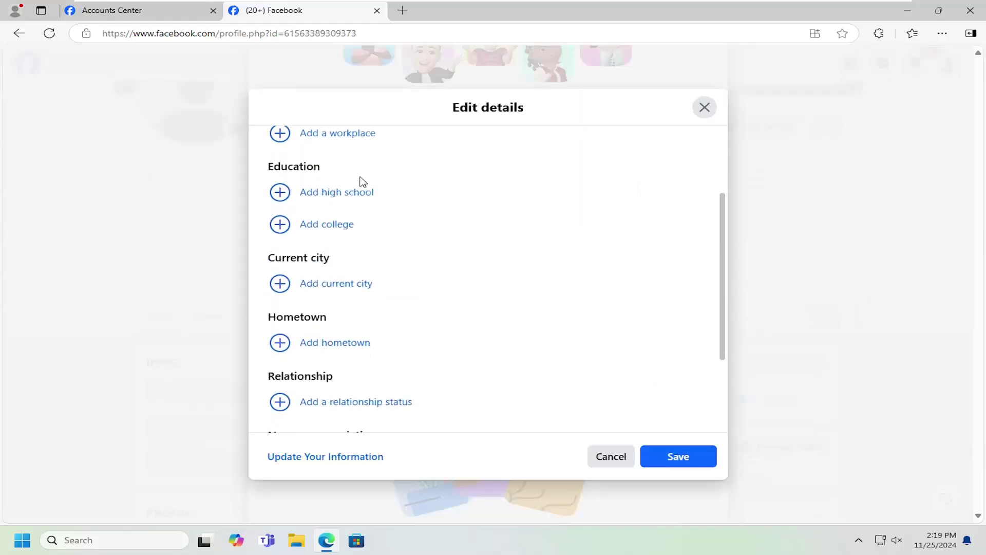
{"action": "scroll", "coordinate": [353, 308], "scroll_direction": "down", "scroll_amount": 1}
{"action": "scroll", "coordinate": [348, 346], "scroll_direction": "down", "scroll_amount": 1}
{"action": "scroll", "coordinate": [361, 174], "scroll_direction": "up", "scroll_amount": 4}
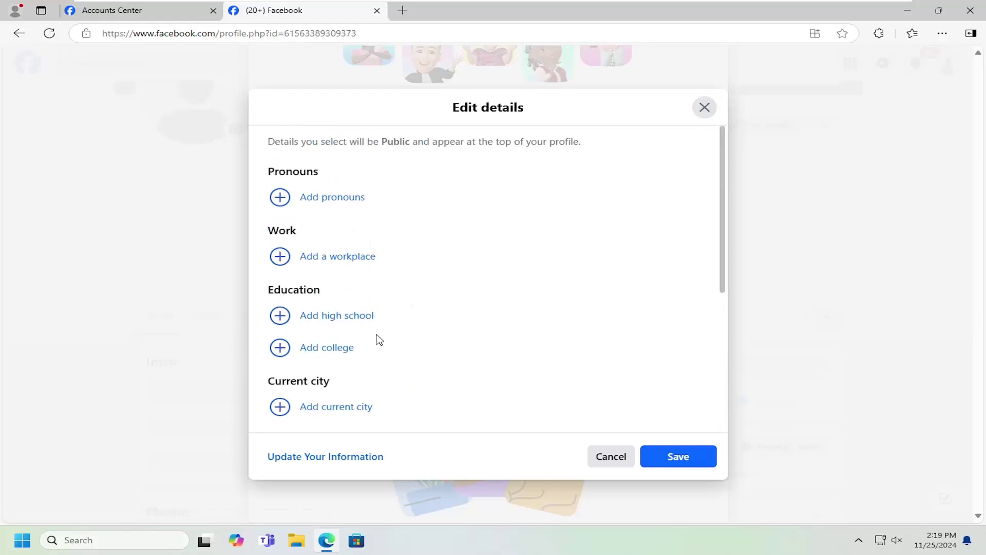
{"action": "scroll", "coordinate": [378, 339], "scroll_direction": "down", "scroll_amount": 3}
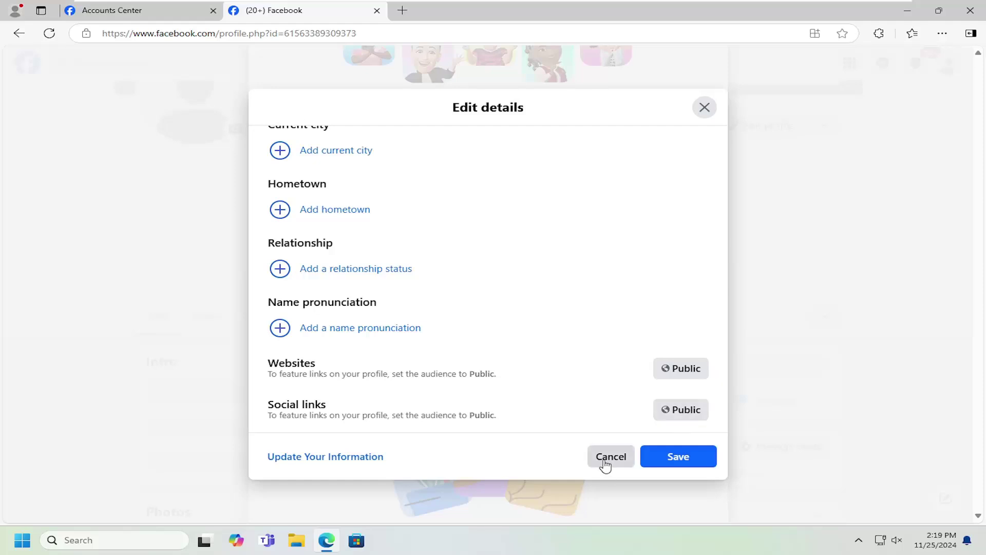
{"action": "left_click", "coordinate": [605, 462]}
{"action": "scroll", "coordinate": [622, 176], "scroll_direction": "up", "scroll_amount": 4}
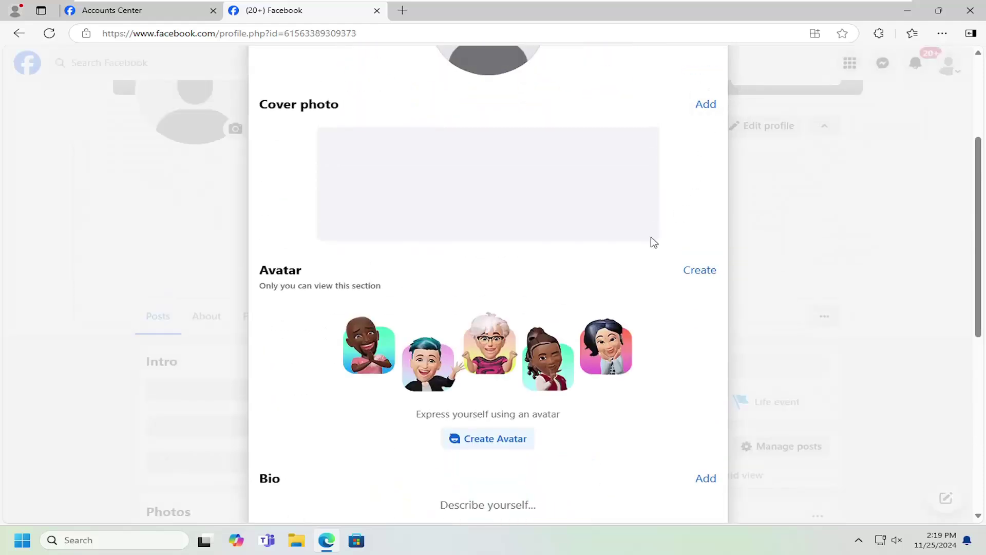